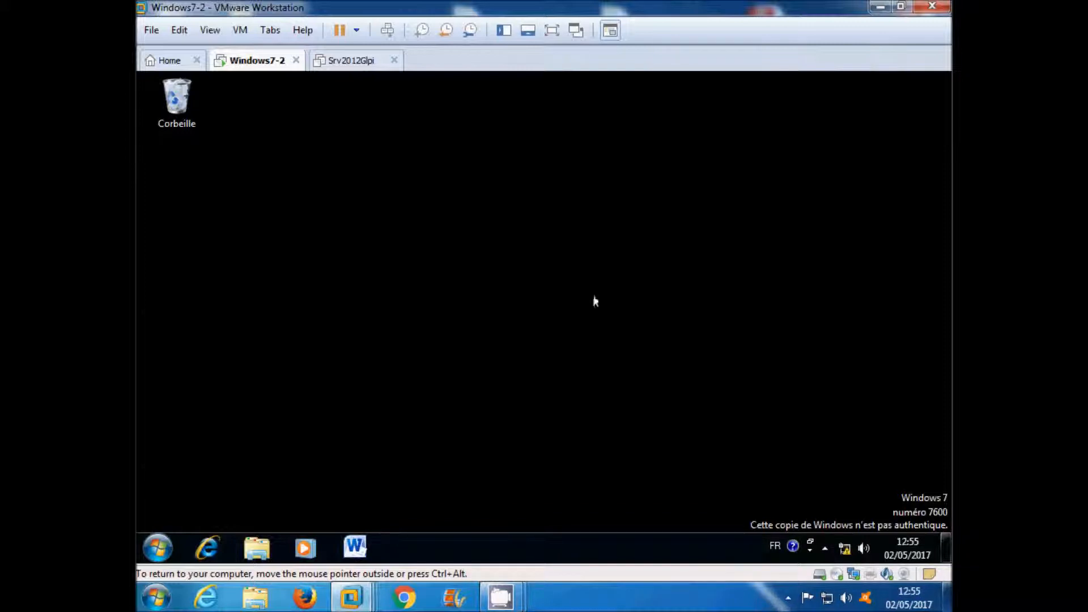
- Open the virtual memory settings from the advanced performance options in the computer's system properties
click(159, 550)
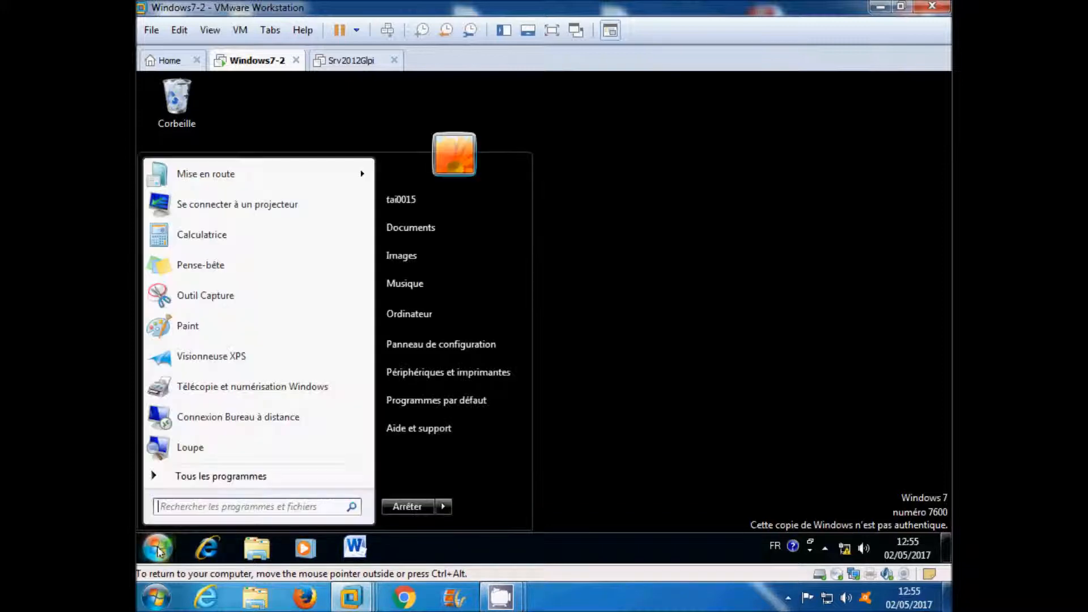
right_click(406, 318)
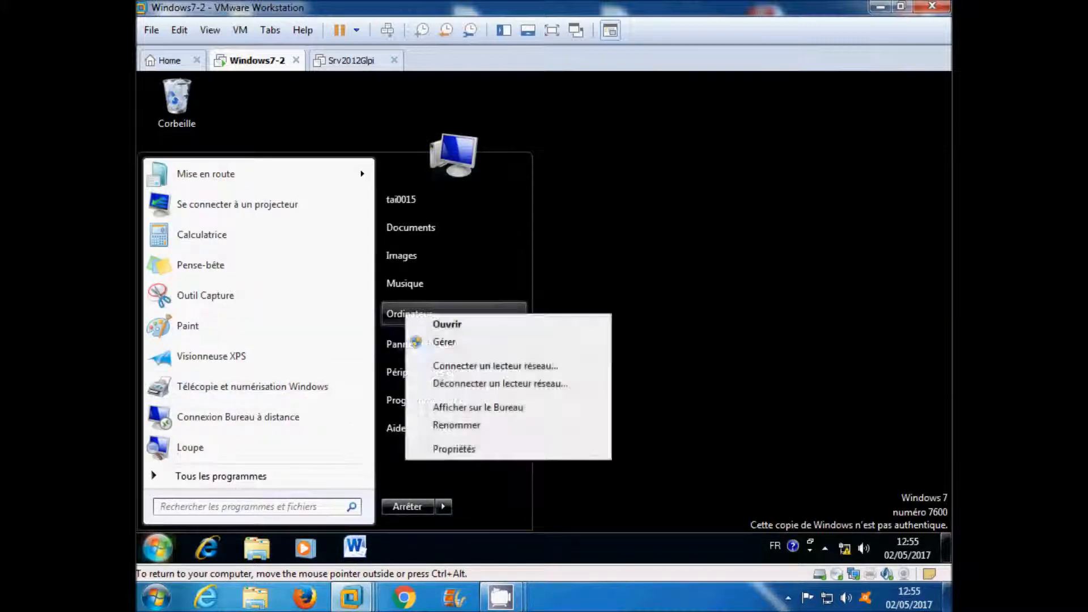
click(454, 449)
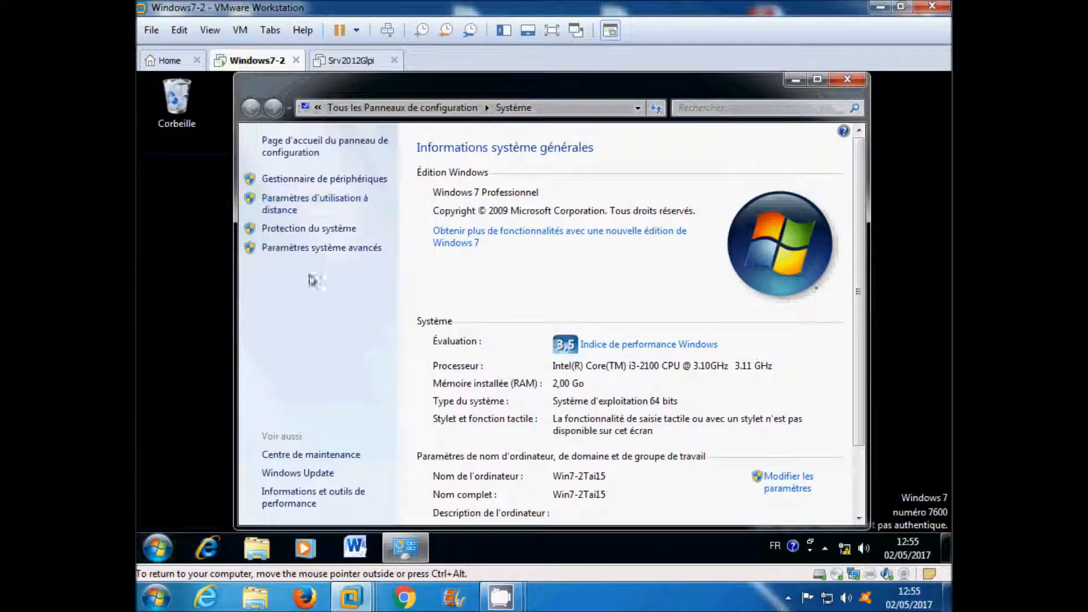
click(293, 251)
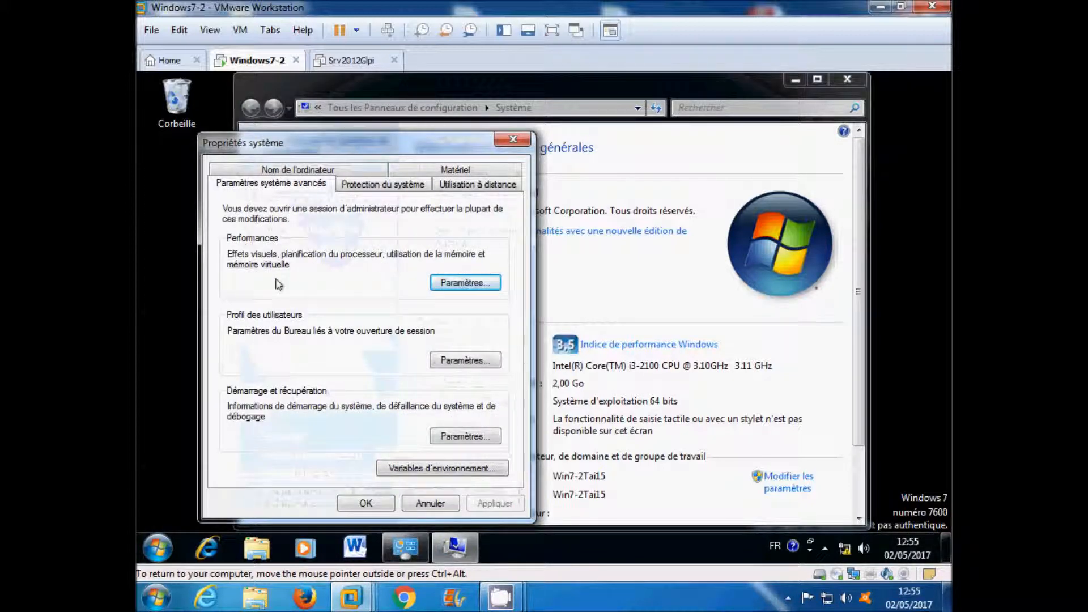
click(477, 285)
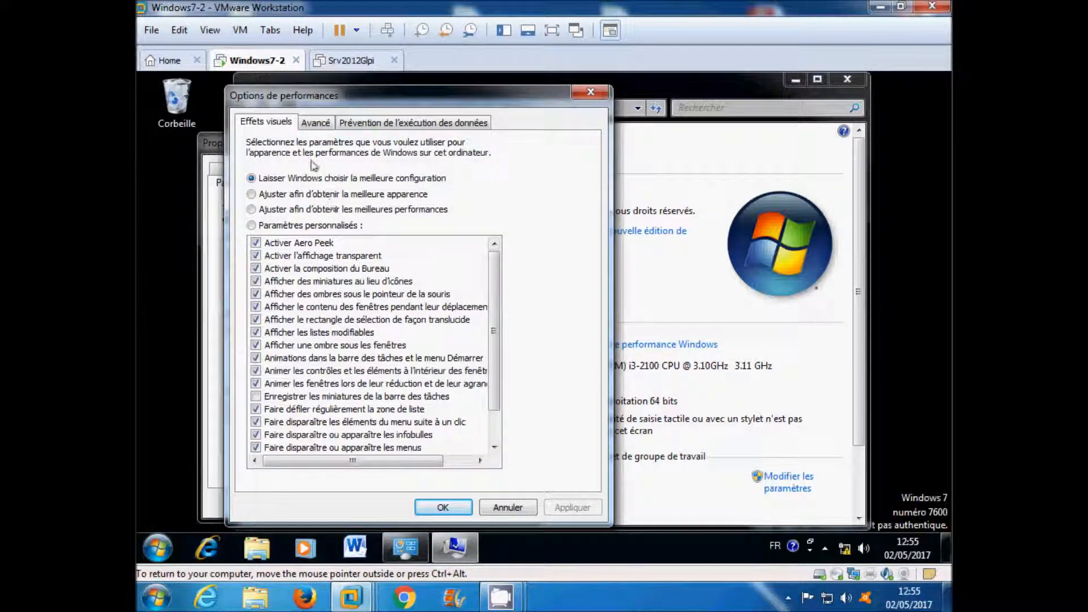
click(316, 124)
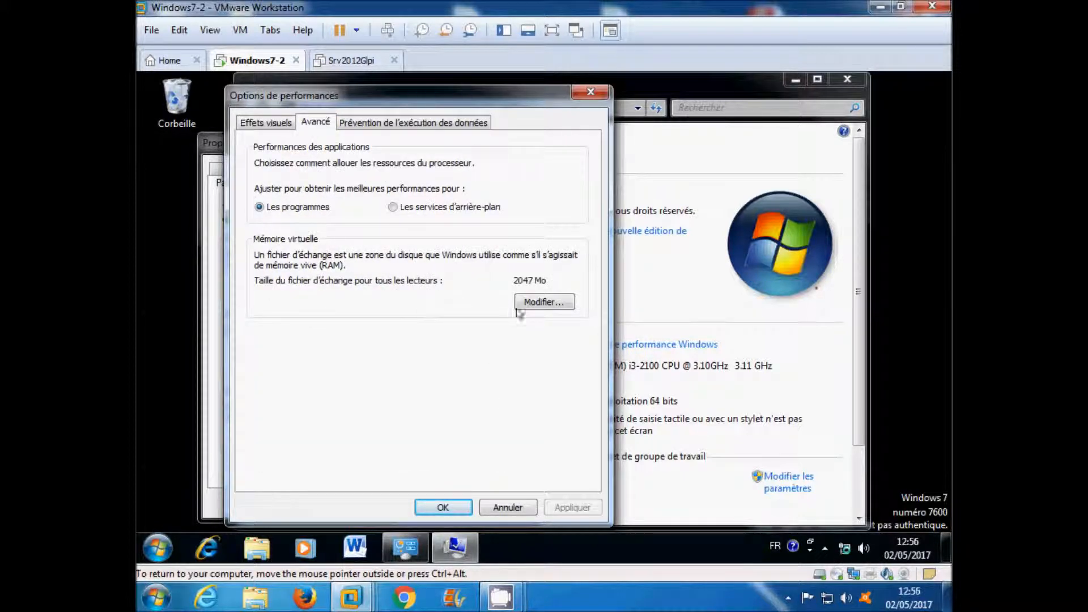
click(549, 305)
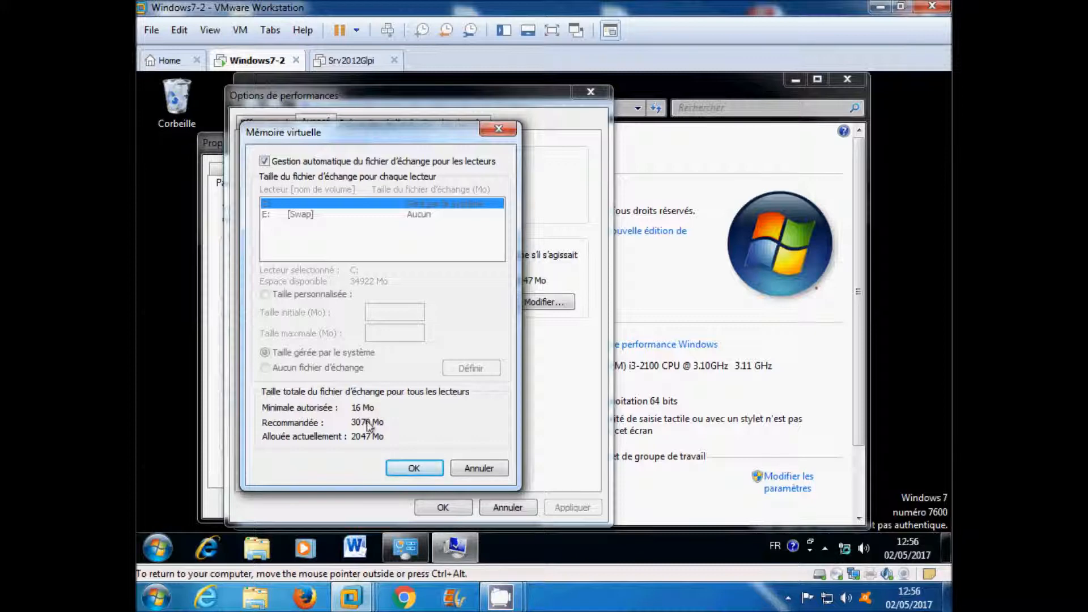
- Turn off automatic paging file management and define a custom size for drive C: with initial and maximum sizes of 2000 MB
click(264, 162)
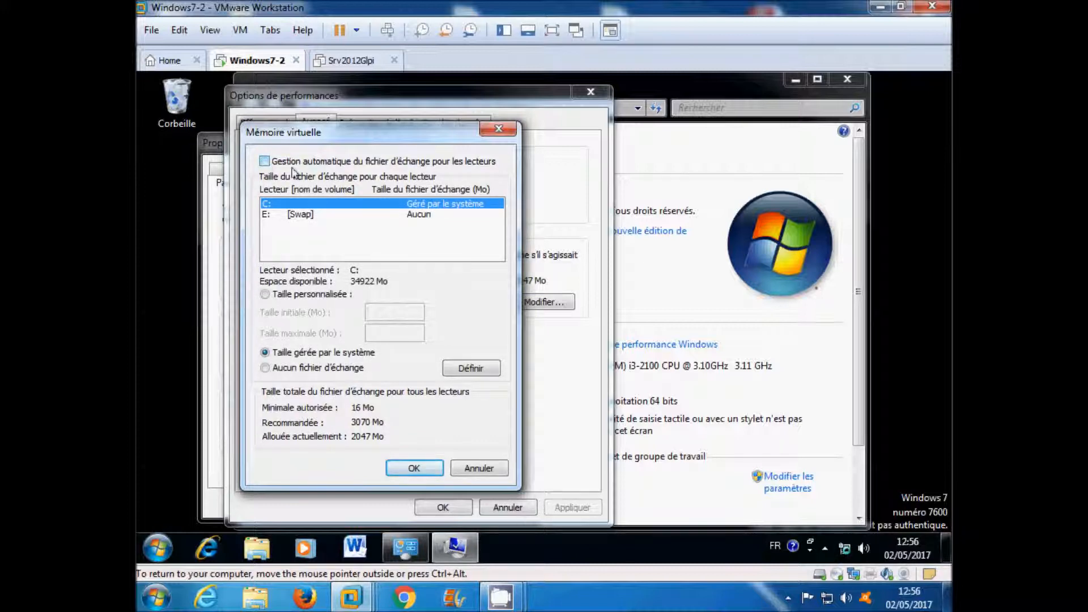
click(265, 294)
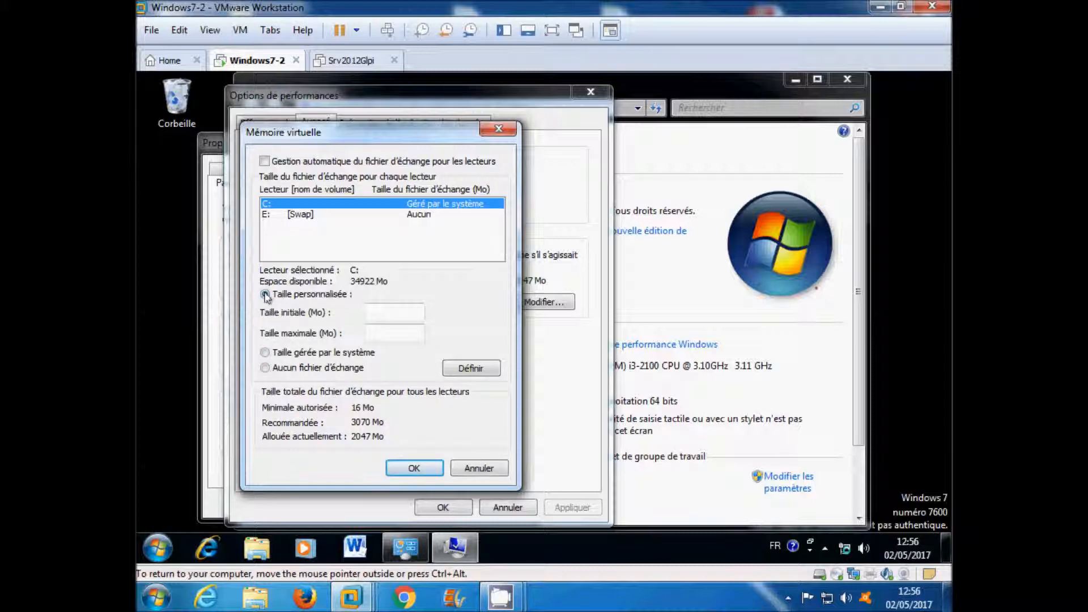
click(402, 311)
text(2000)
click(402, 334)
text(2000)
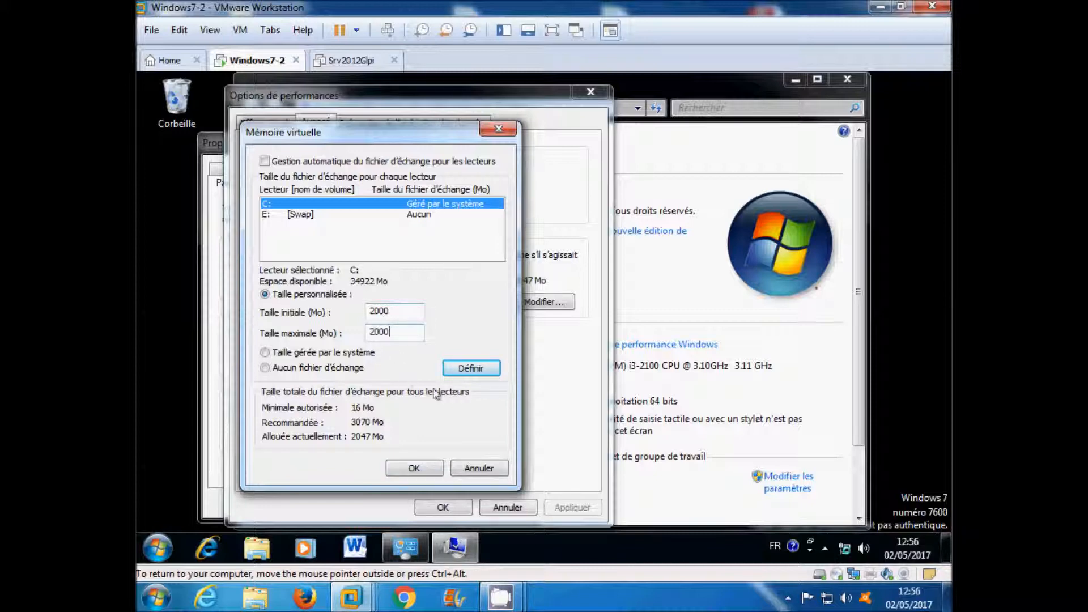
click(481, 369)
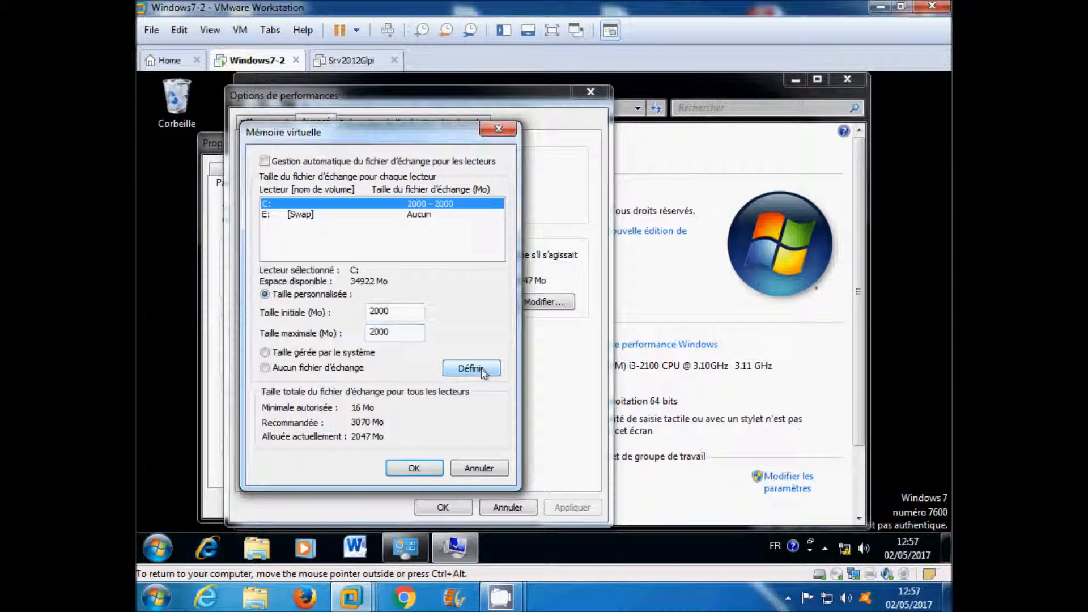
- Accept the virtual memory change through all system dialogs and restart the computer immediately
click(431, 468)
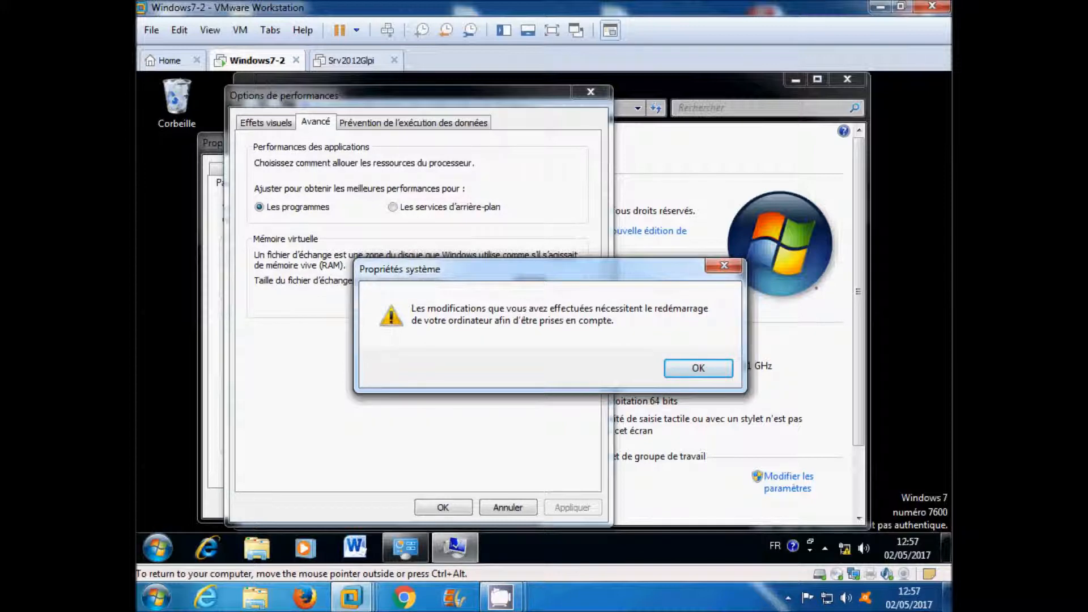
click(697, 369)
click(445, 507)
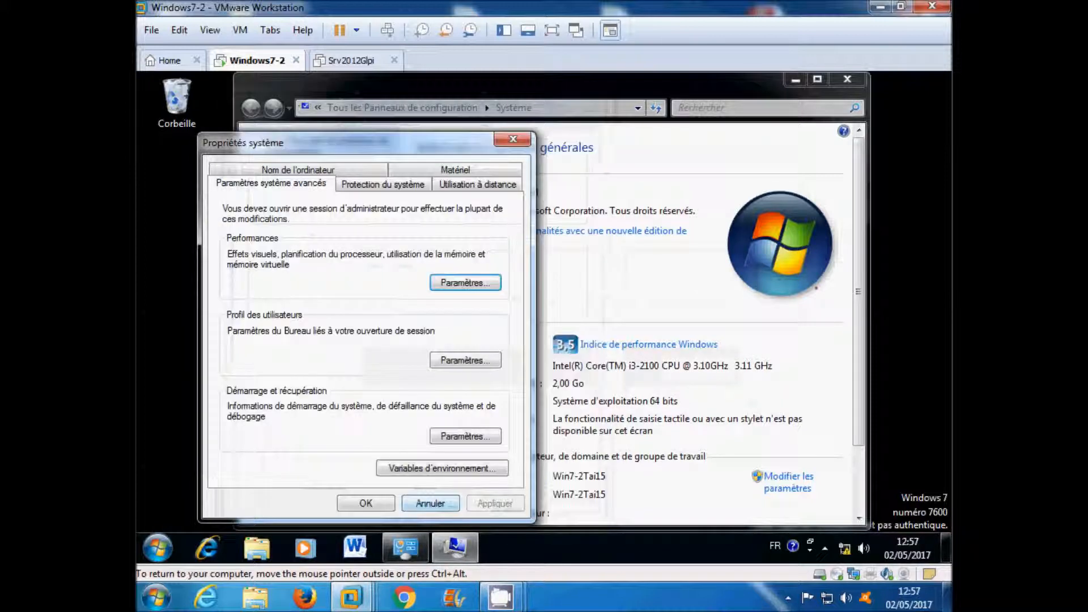
click(383, 506)
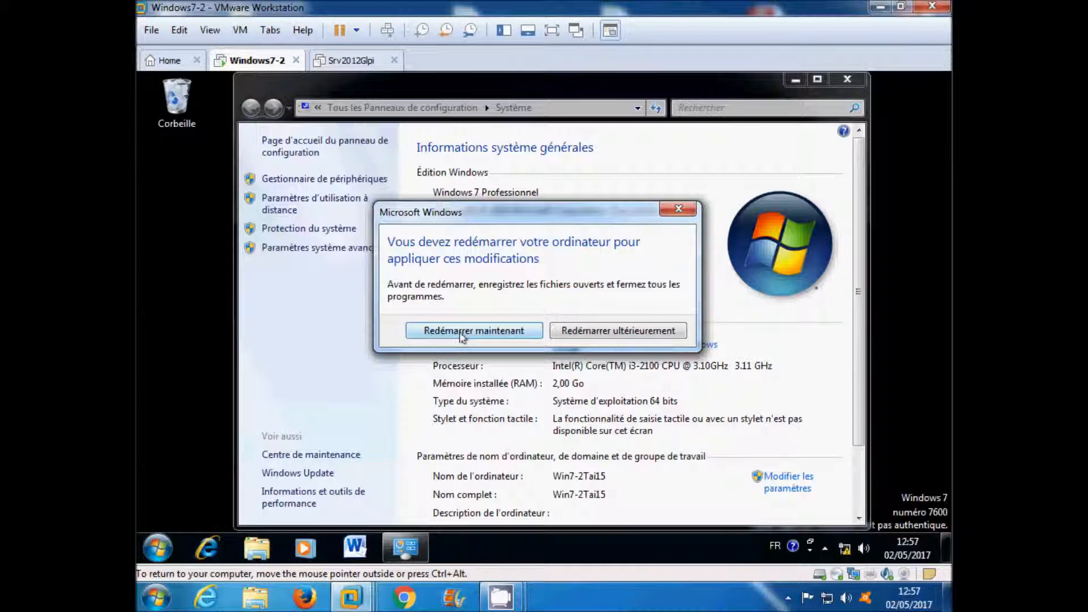
click(462, 334)
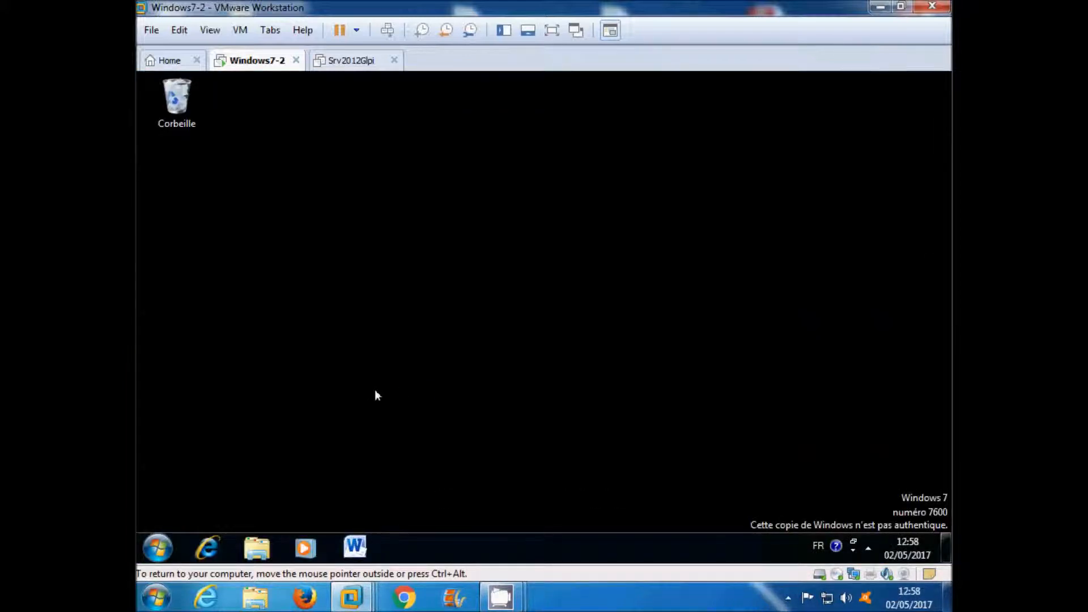
- Browse to the root of the local disk C: in the file explorer
click(258, 553)
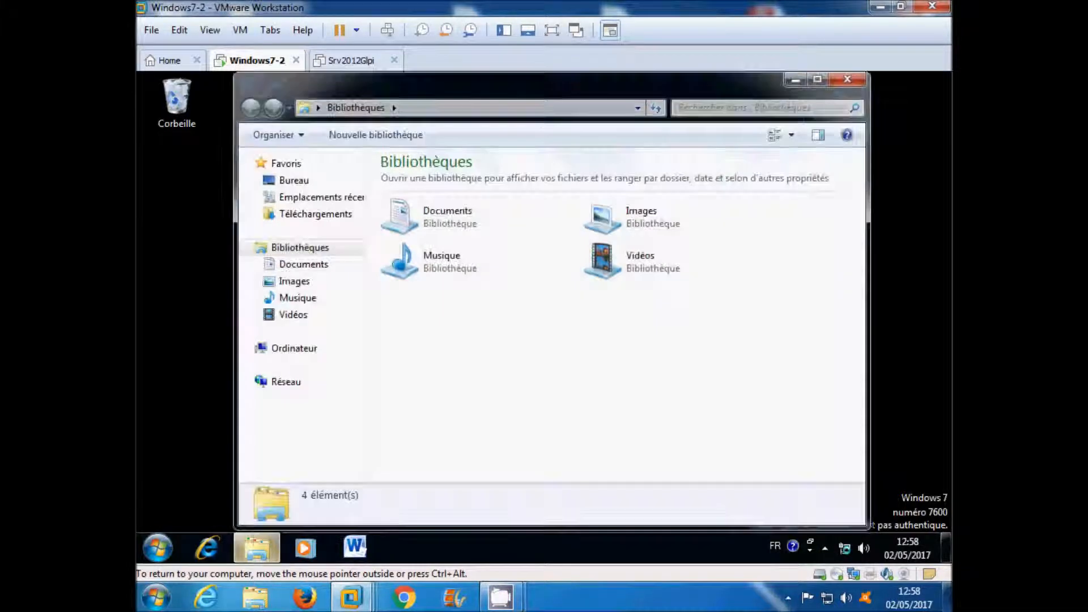
click(291, 350)
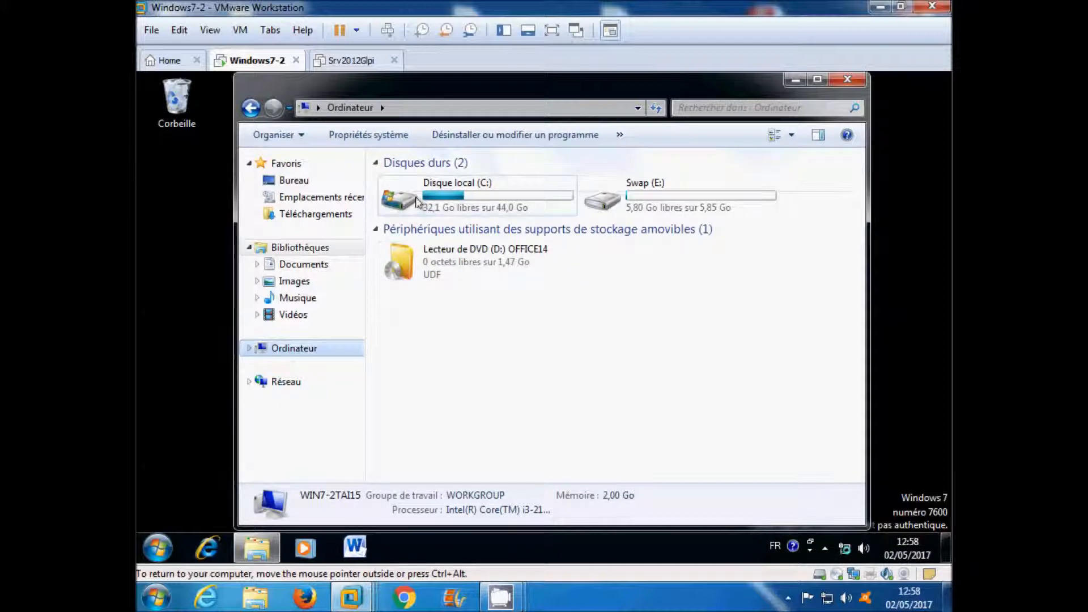
double_click(418, 203)
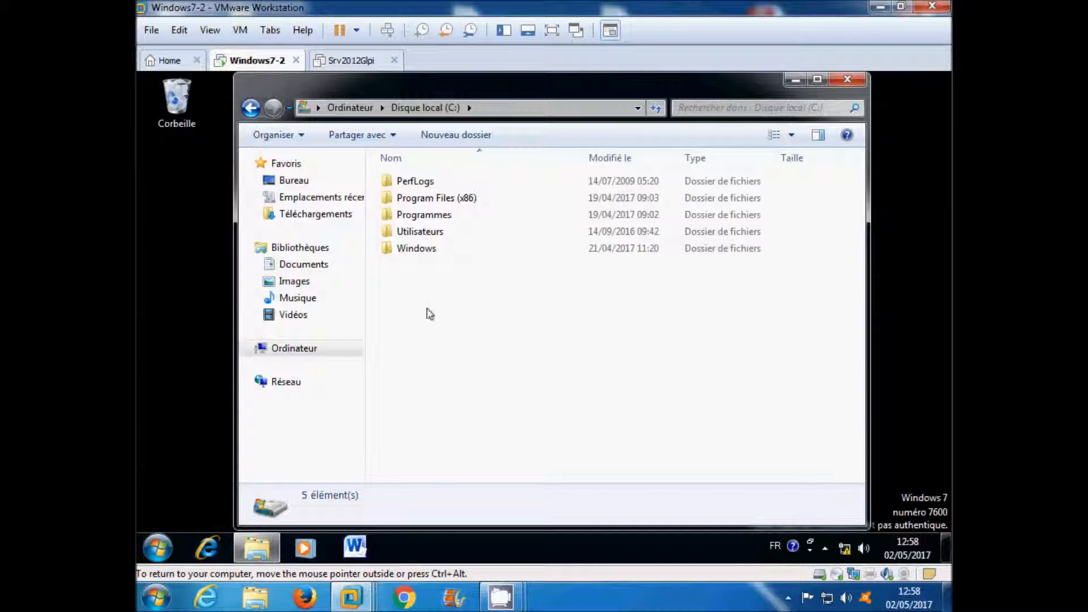
- Set the folder view options to show hidden files, folders and drives, and stop hiding protected operating system files
click(275, 136)
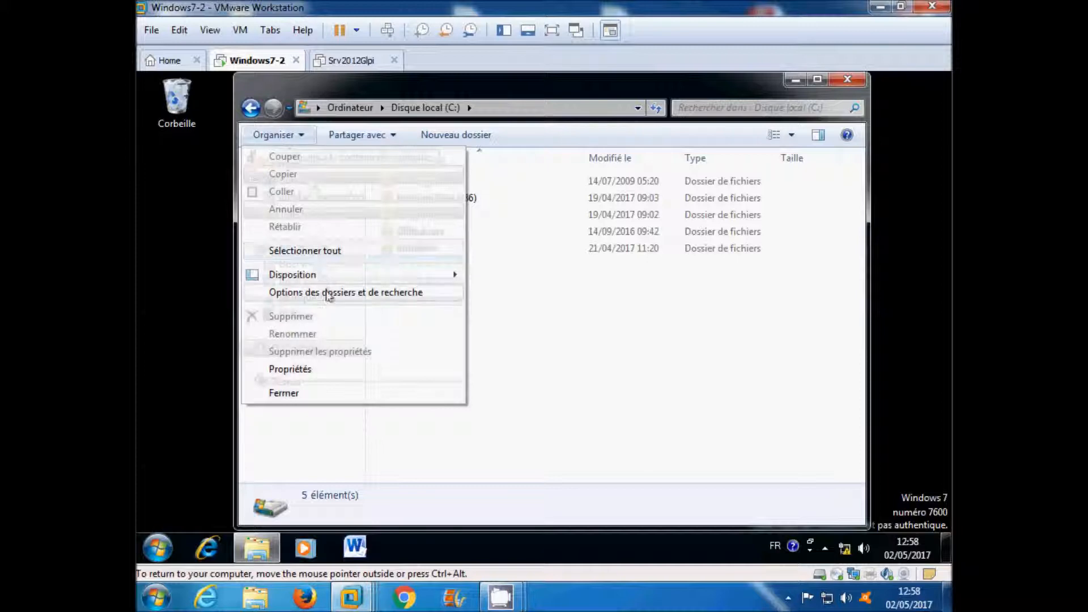
click(328, 294)
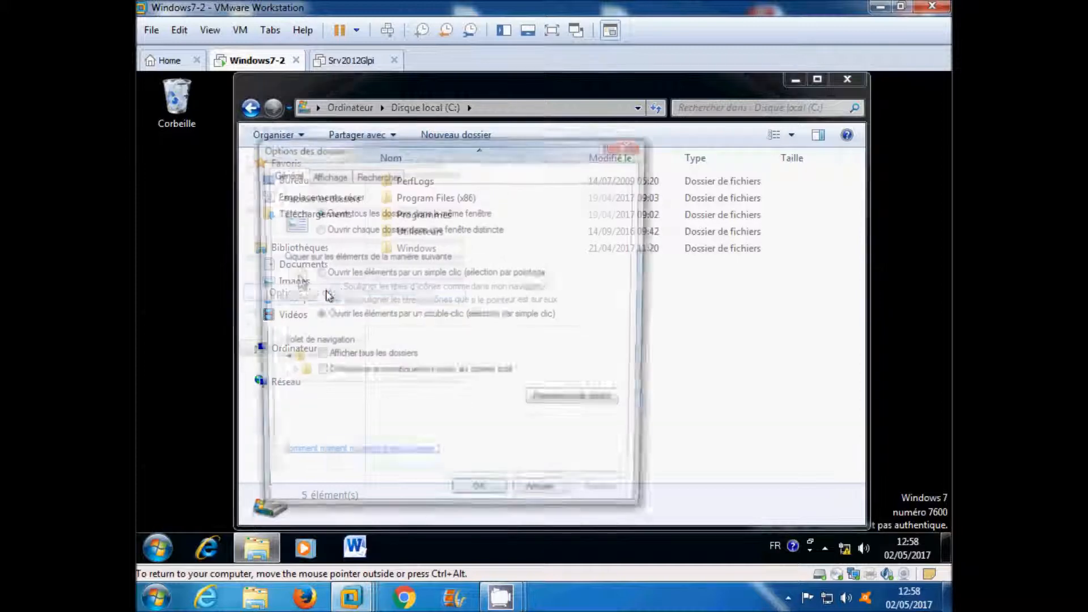
click(334, 177)
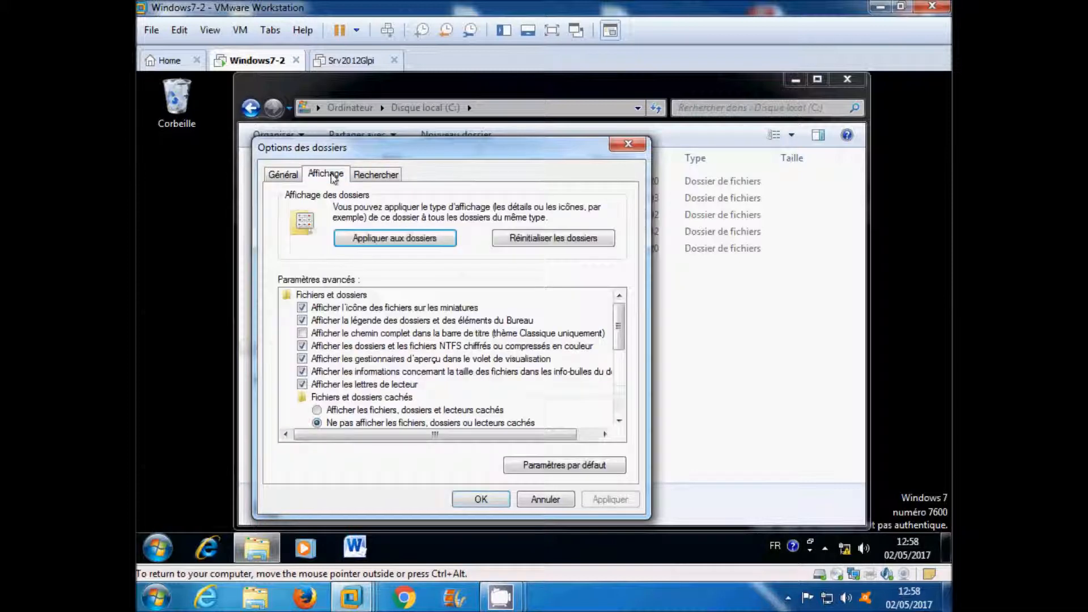
click(358, 411)
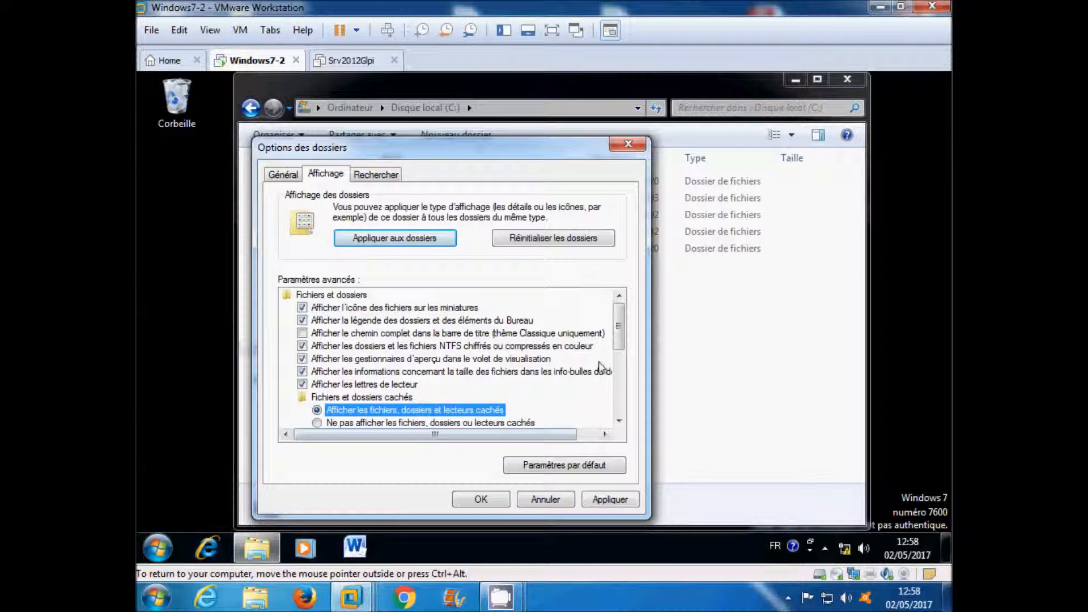
drag(621, 340, 622, 372)
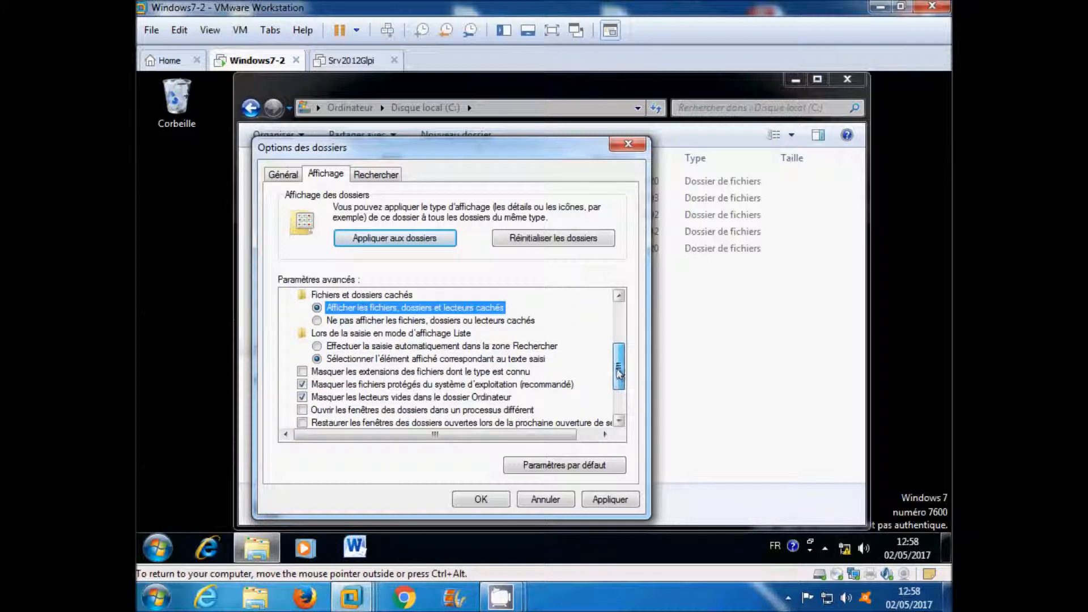
click(302, 385)
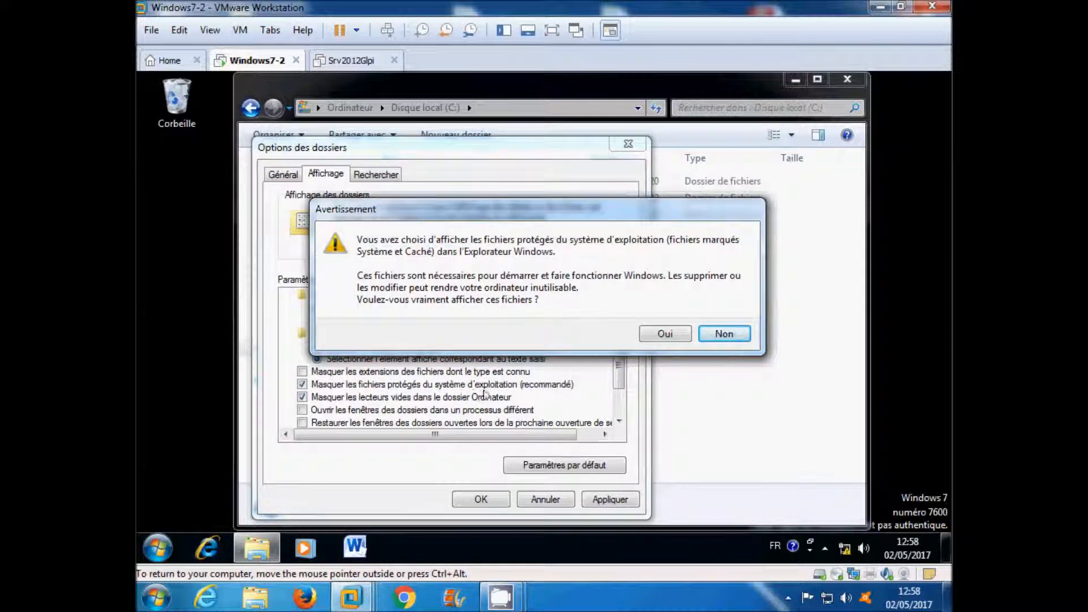
click(665, 335)
click(482, 498)
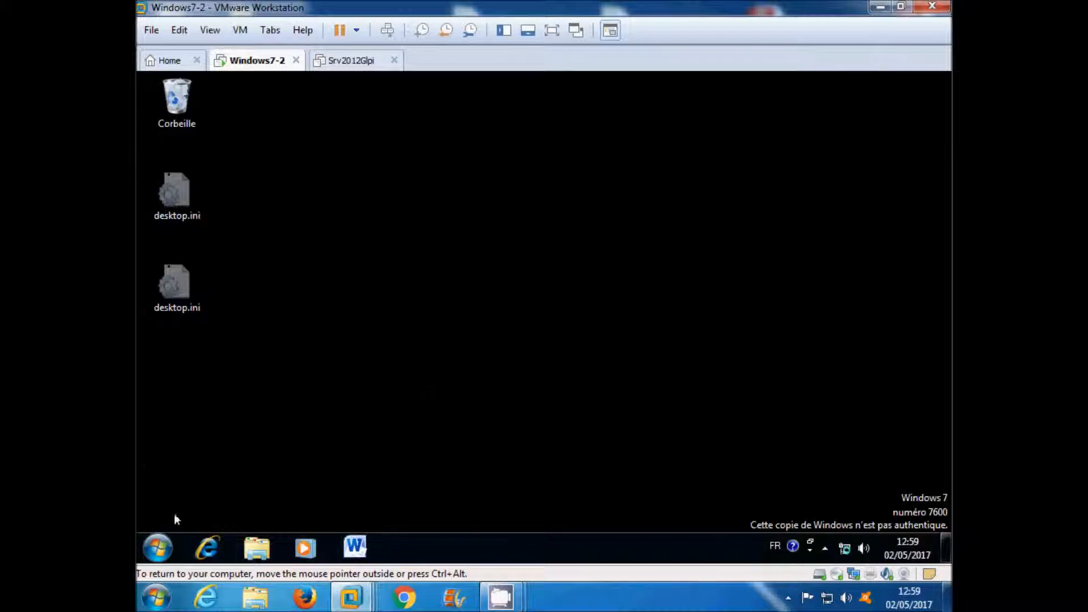
- Reopen the virtual memory settings through the advanced system settings and performance options
click(159, 548)
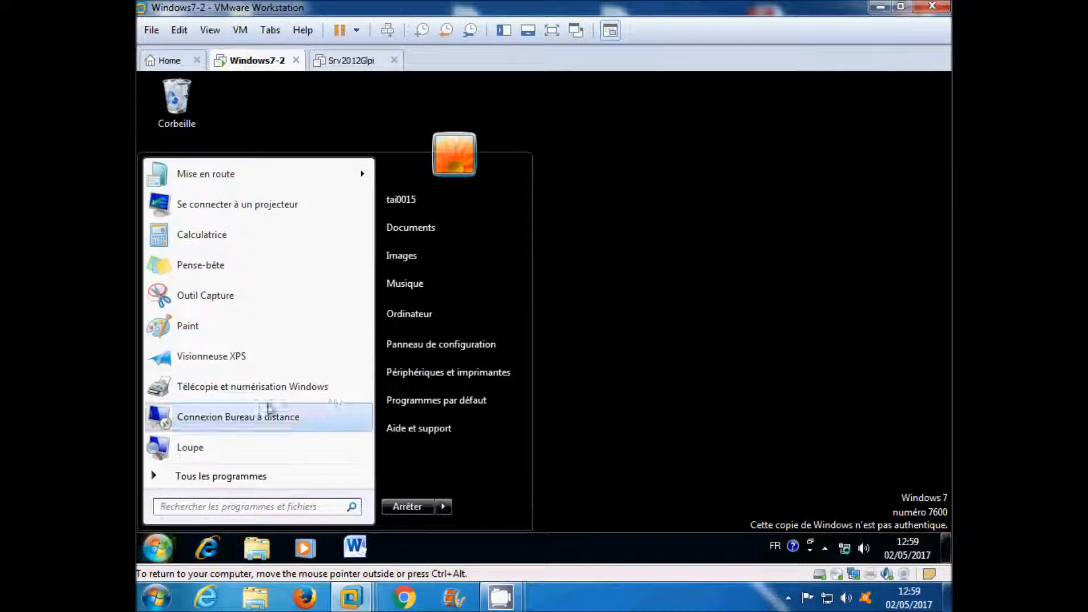
right_click(415, 319)
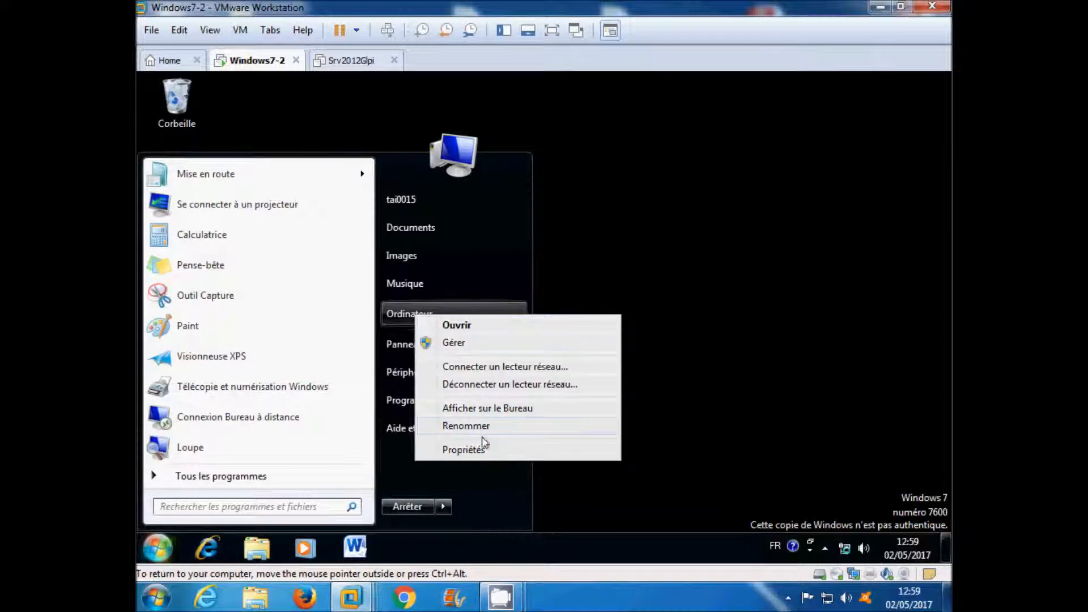
click(464, 449)
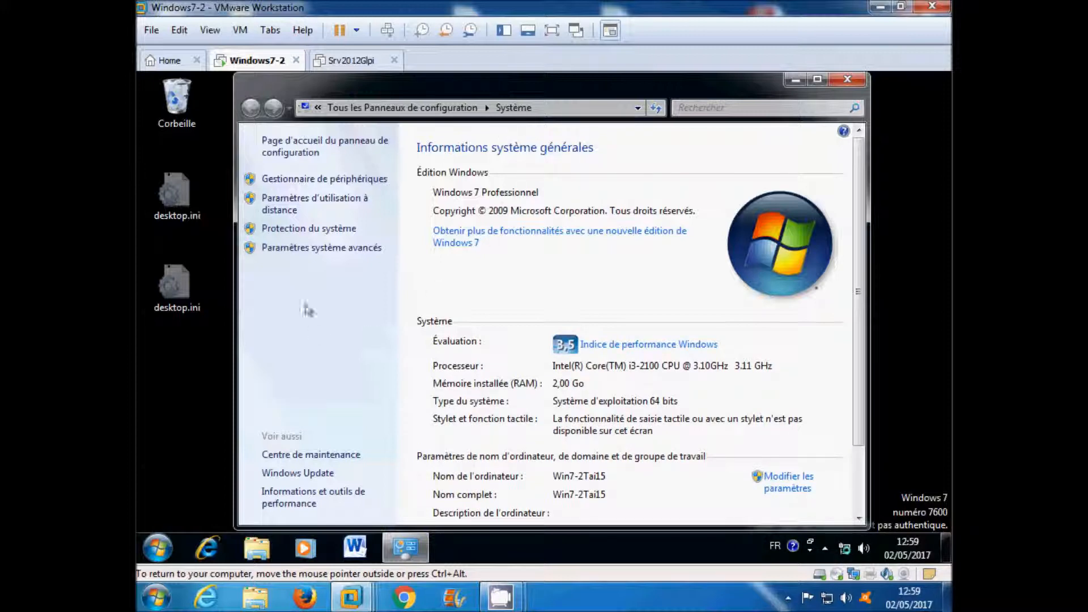
click(300, 250)
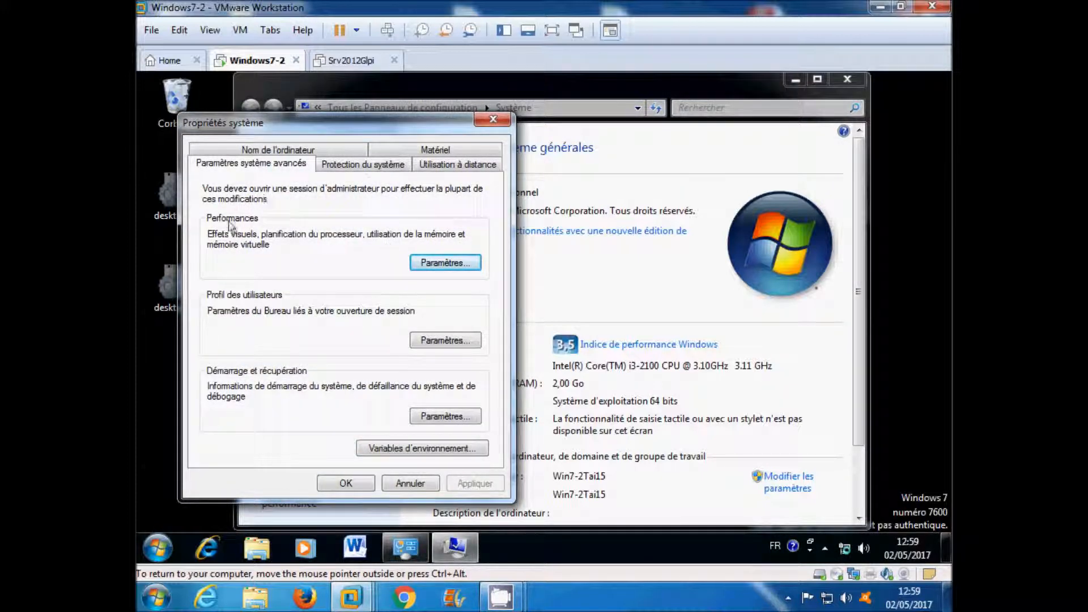
click(441, 264)
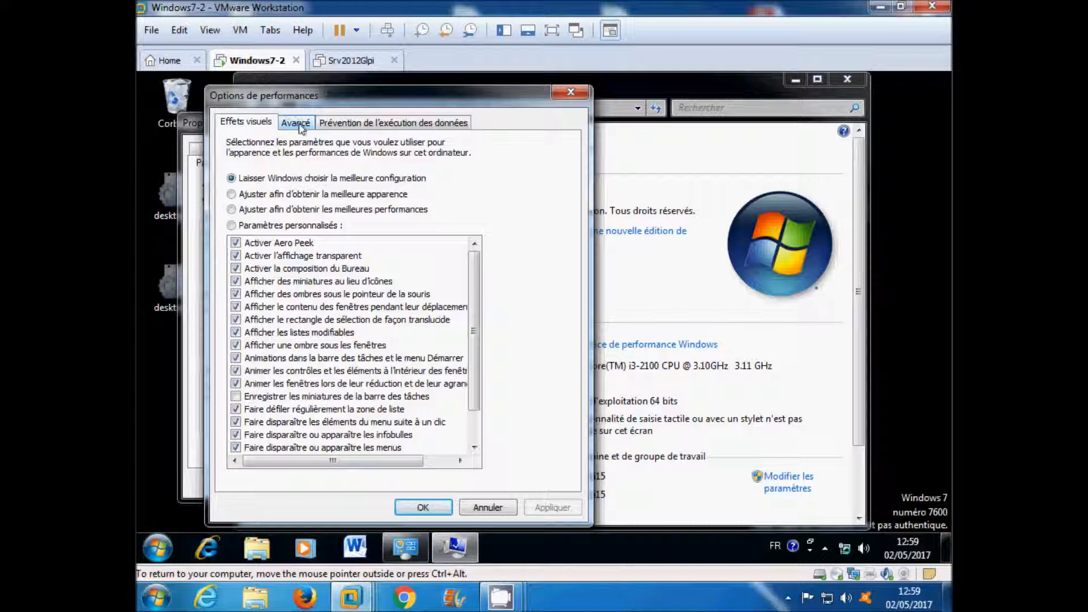
click(300, 126)
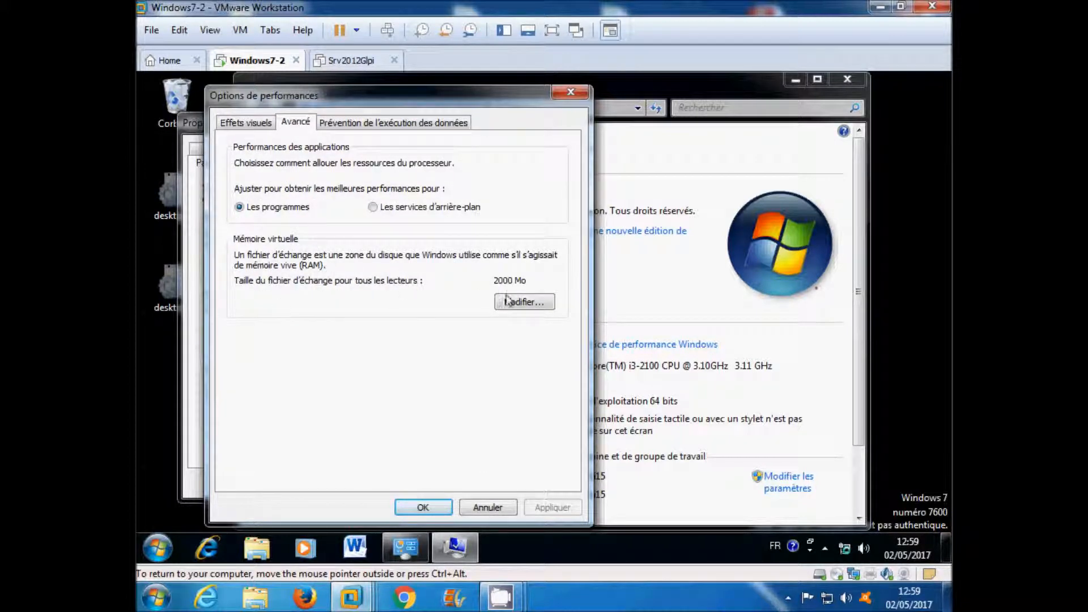
click(525, 304)
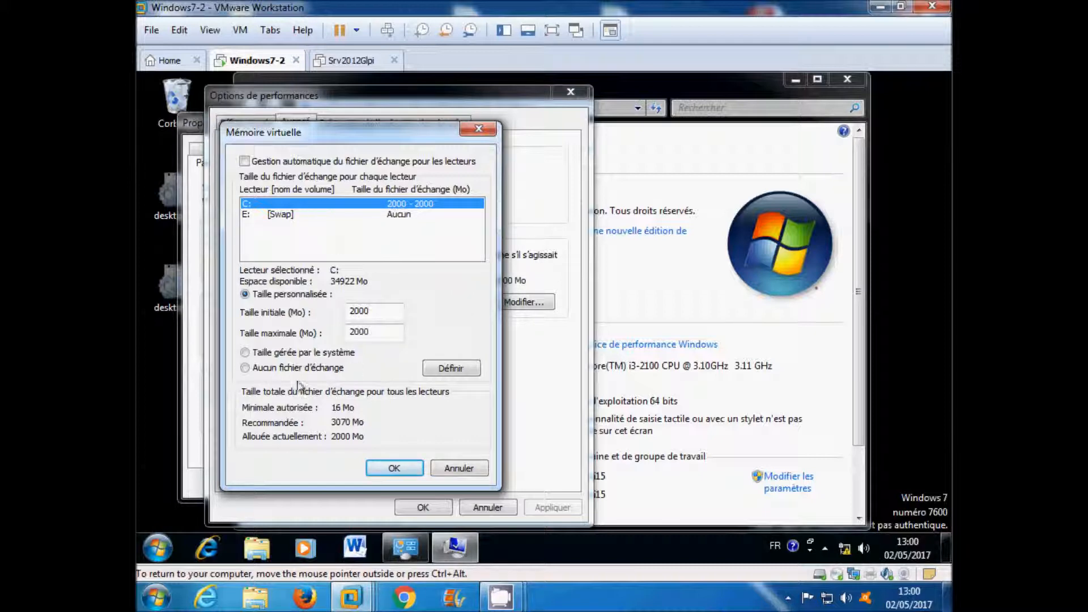
- Define drive C: as having no paging file and accept the warning about disabling it
click(245, 369)
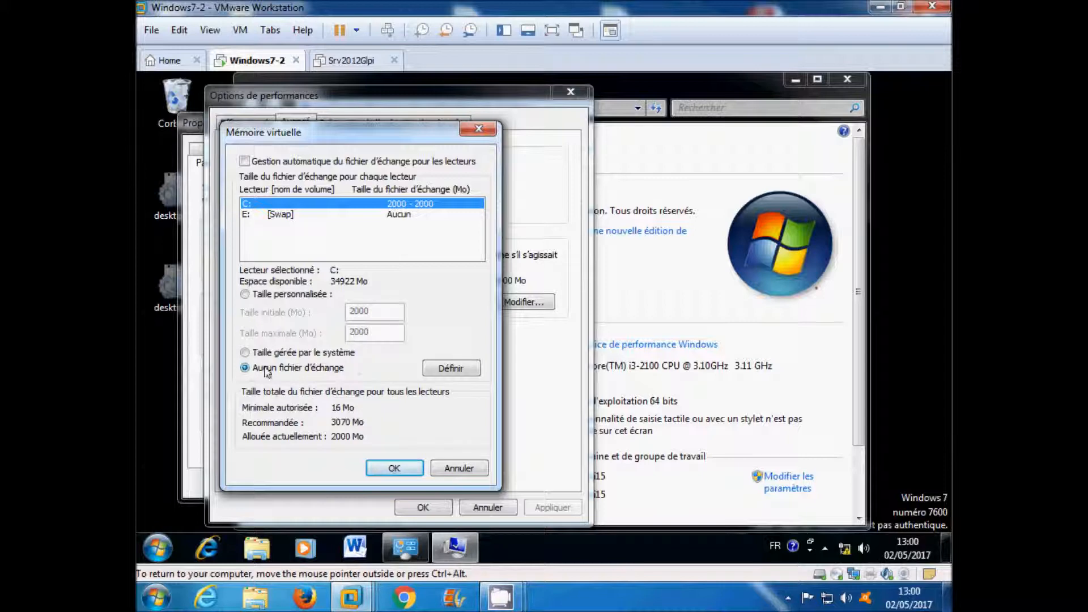
click(460, 370)
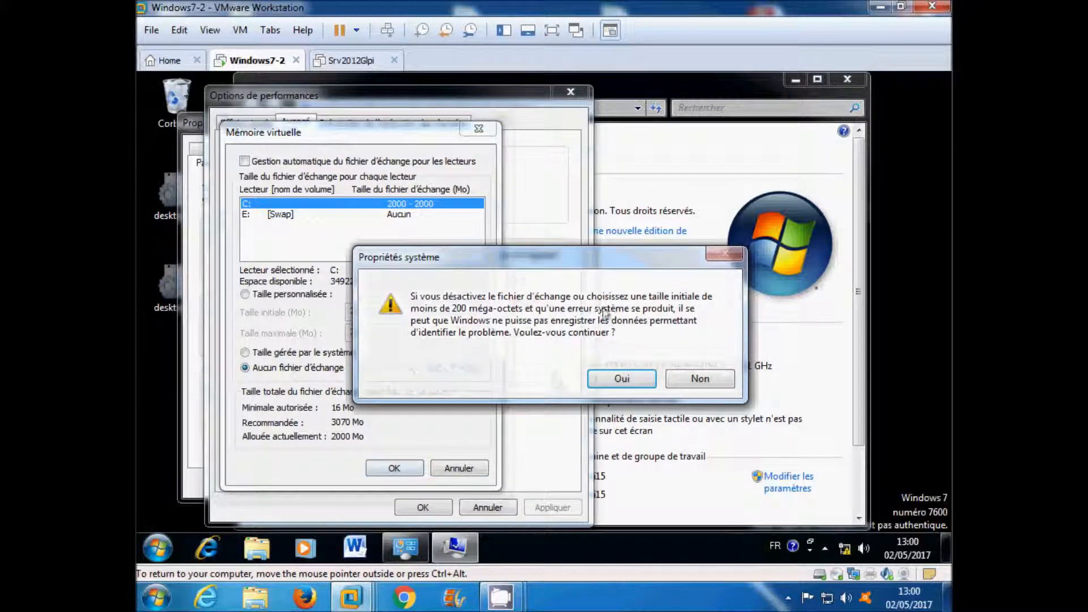
click(592, 379)
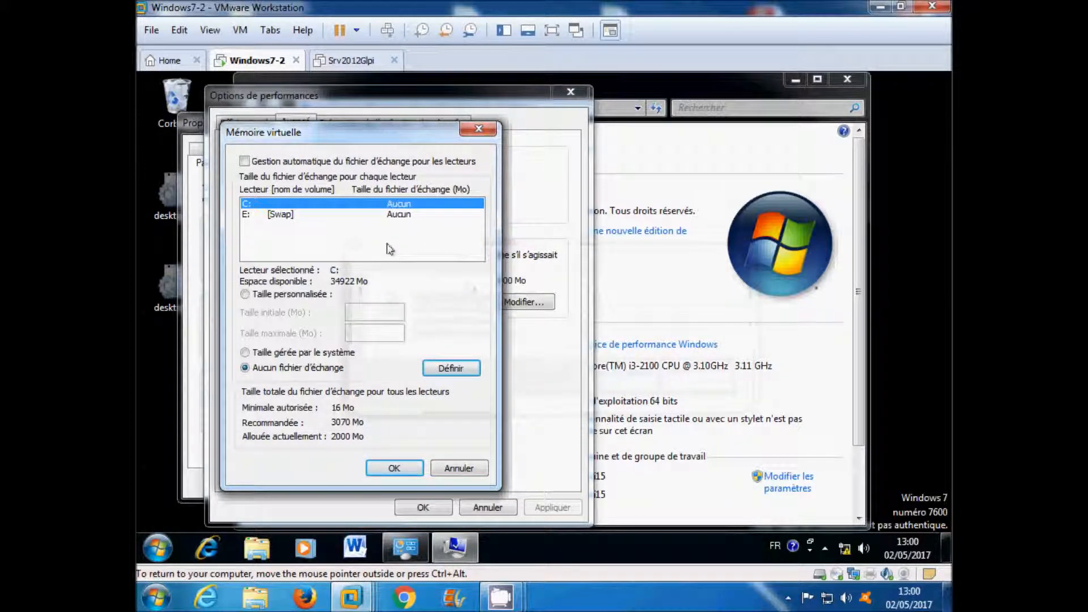
- Define a custom paging file size for drive E: [Swap] with initial and maximum sizes of 2000 MB
click(271, 215)
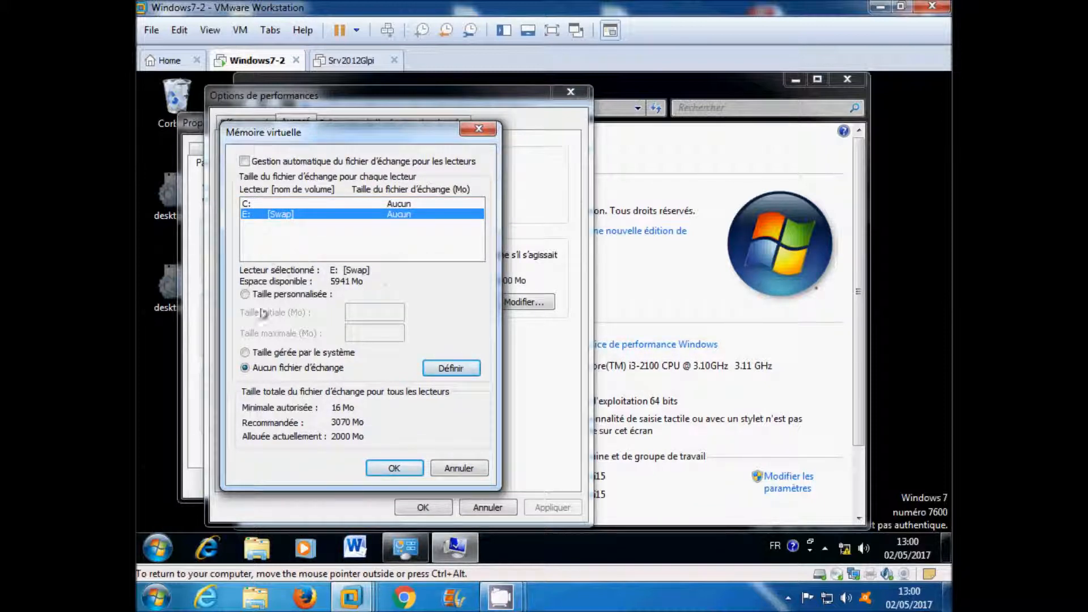
click(245, 294)
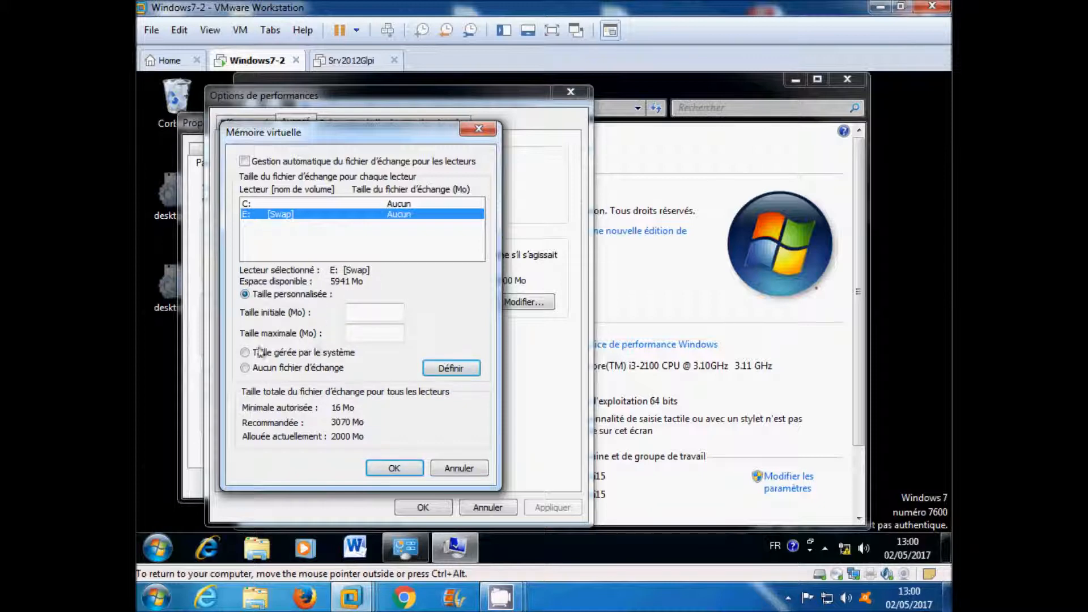
click(367, 312)
text(2000)
click(392, 328)
text(2000)
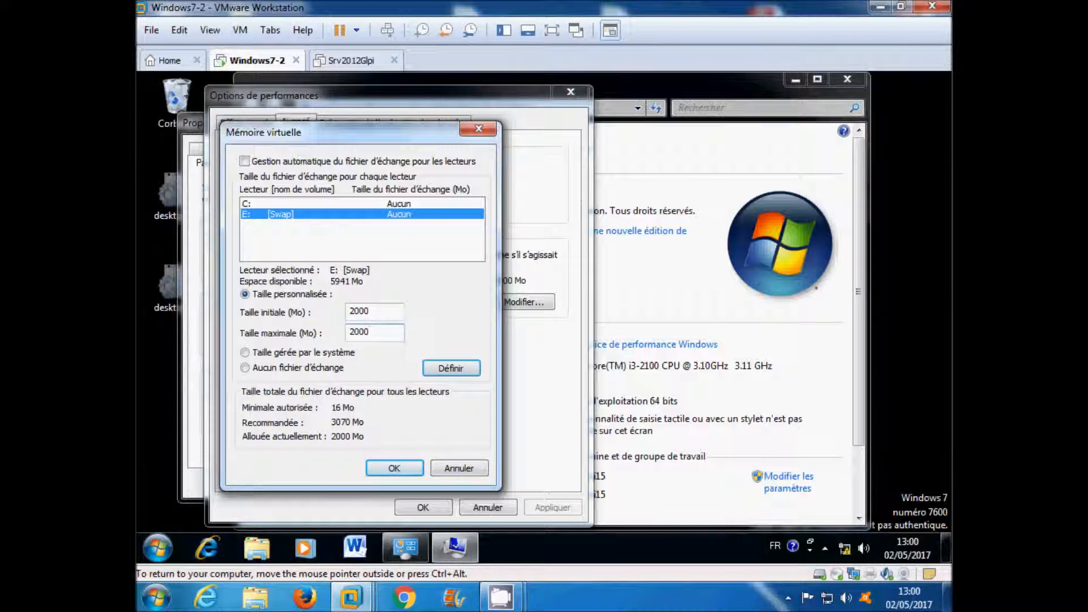
click(450, 368)
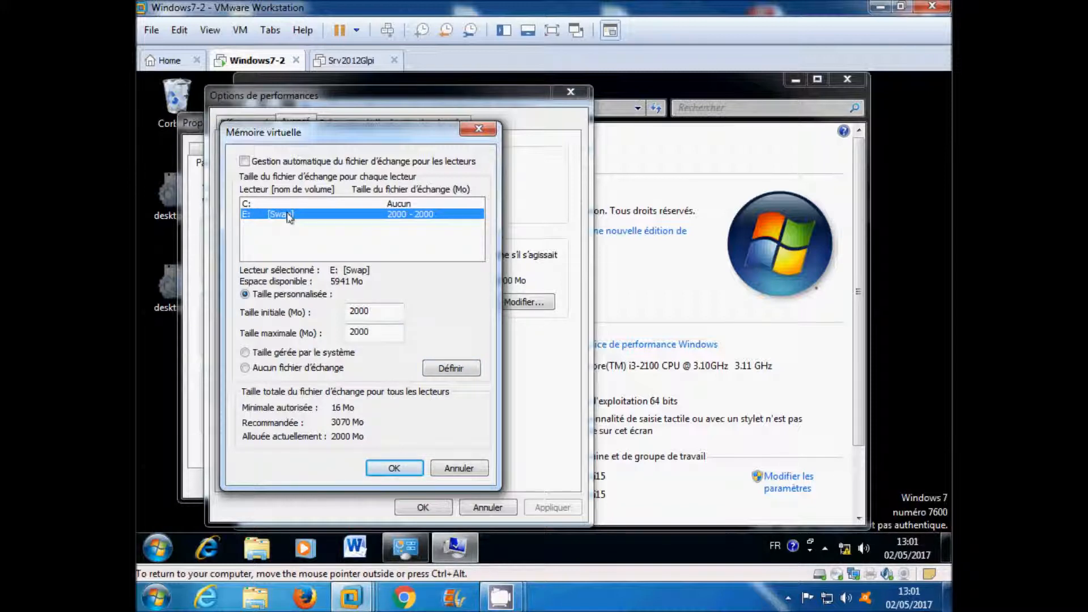
- Apply the virtual memory changes, close the performance options and system properties, and restart the virtual machine's Windows
click(391, 468)
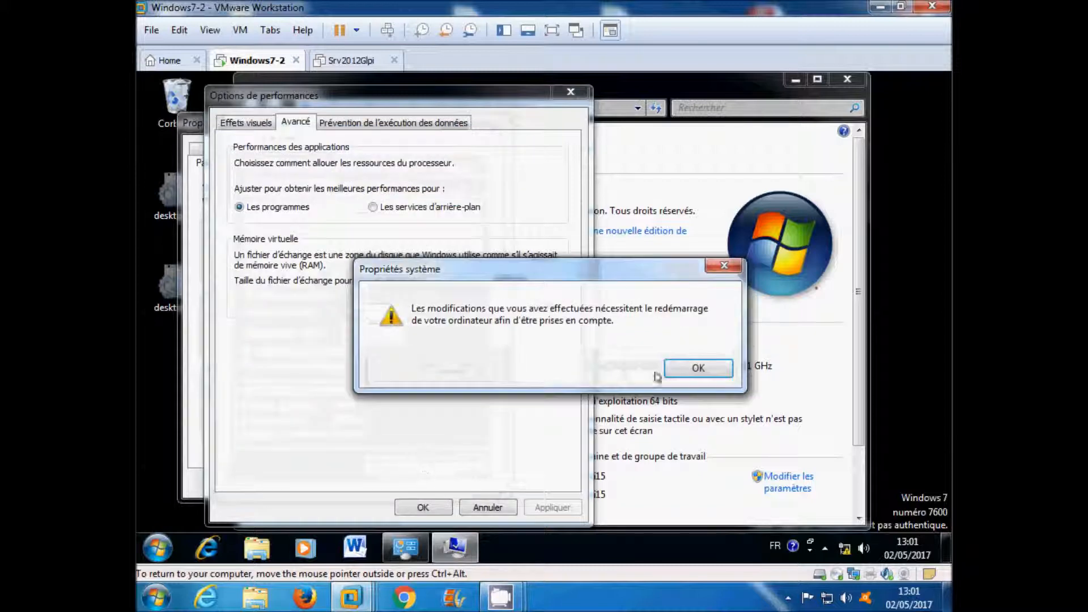
click(683, 369)
click(425, 505)
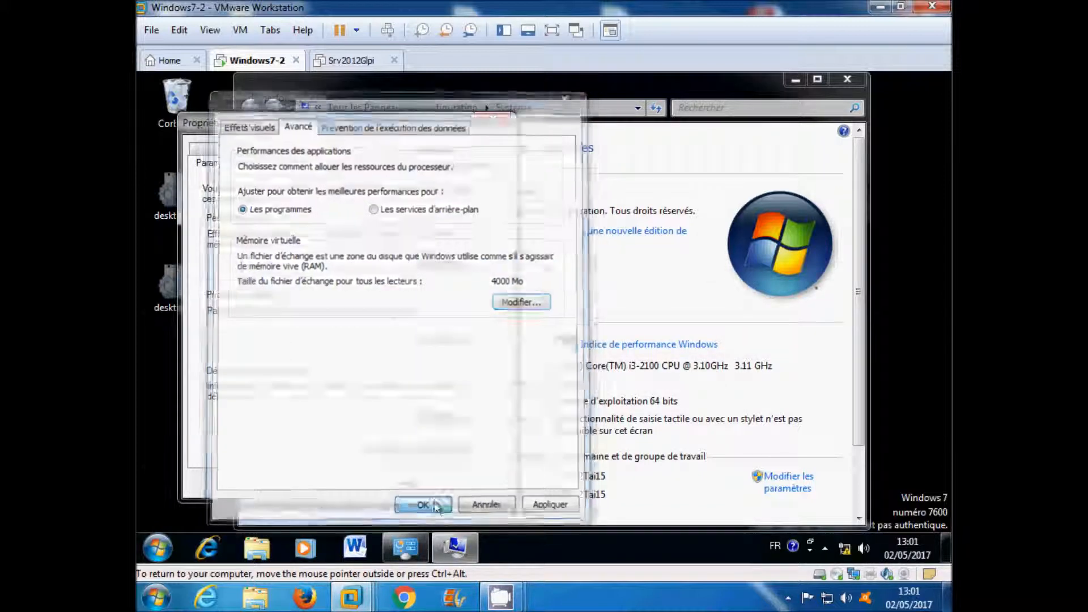
click(358, 486)
click(458, 336)
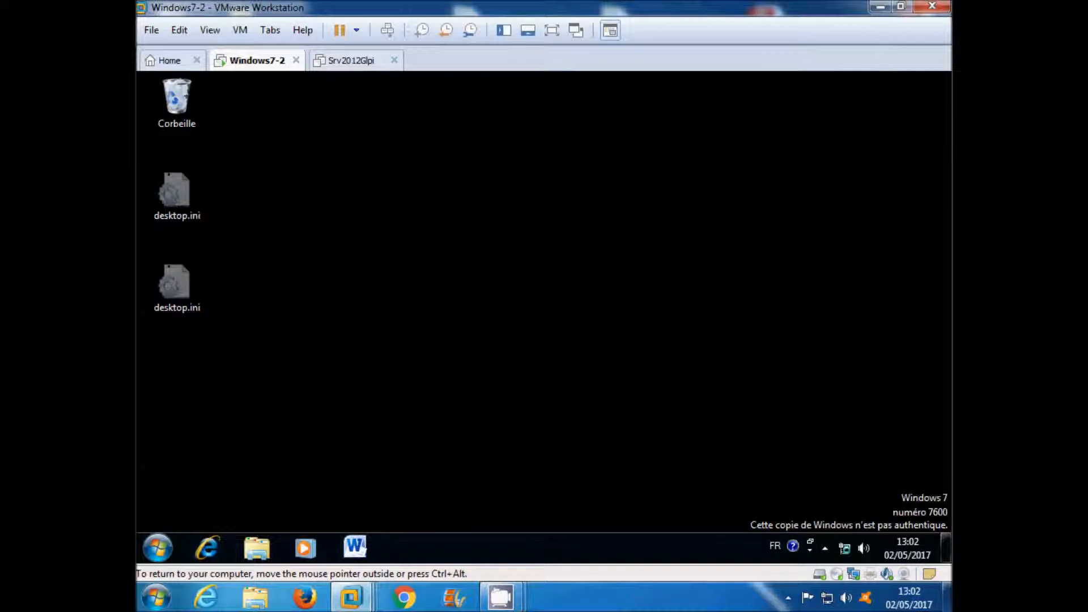
- Browse to the root of the Swap (E:) drive in the file explorer to check for the paging file
click(258, 549)
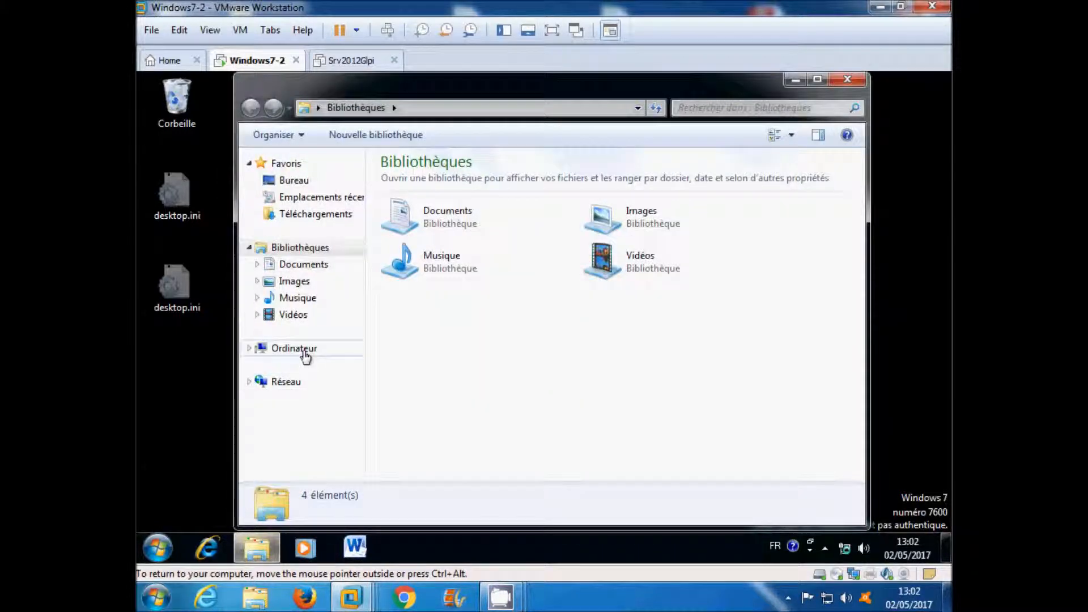
click(305, 354)
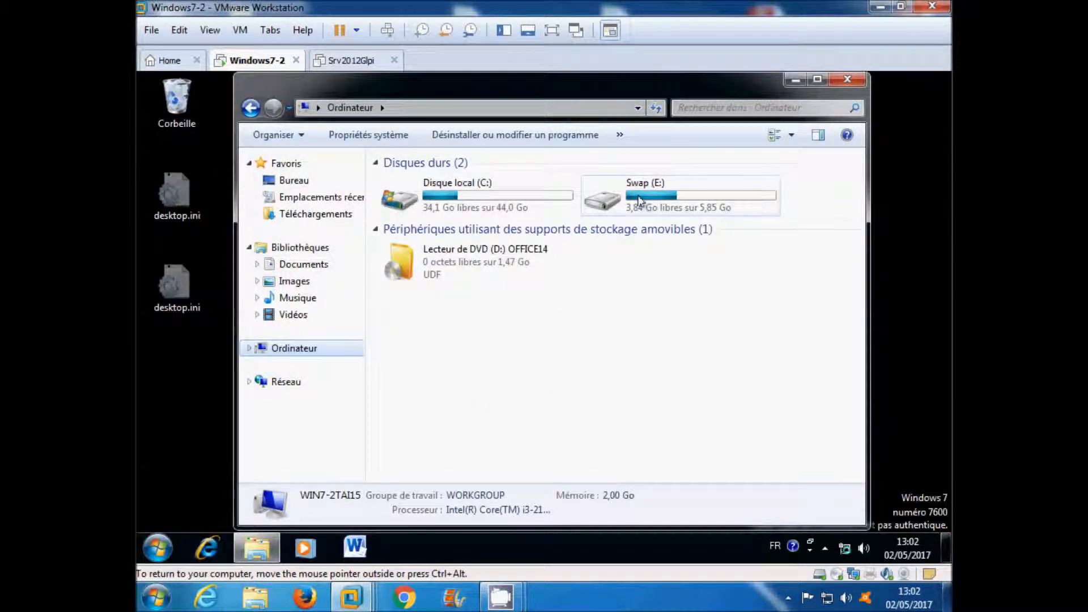
double_click(639, 198)
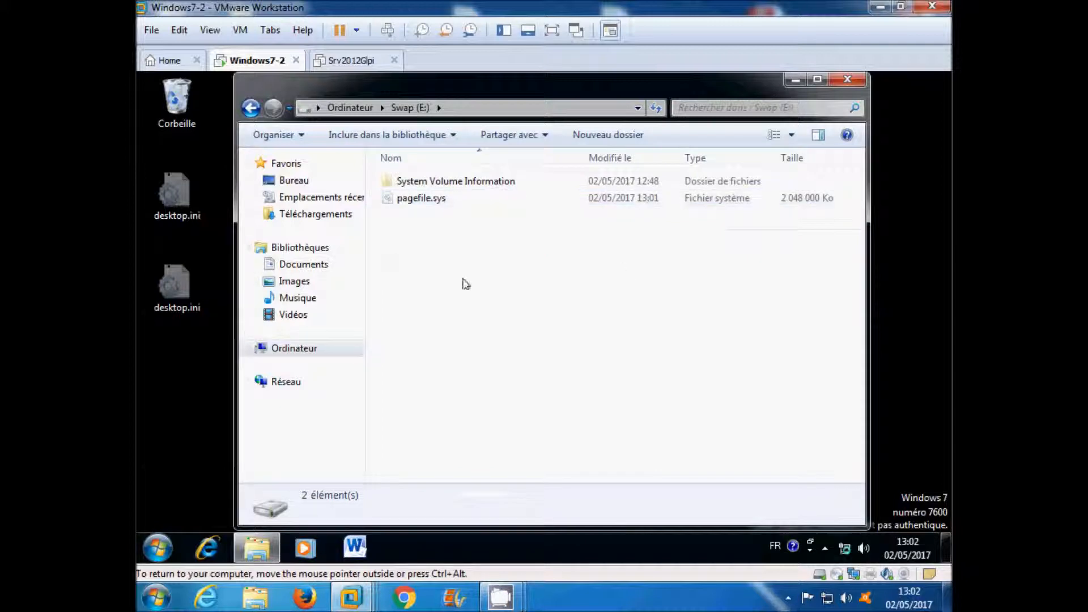